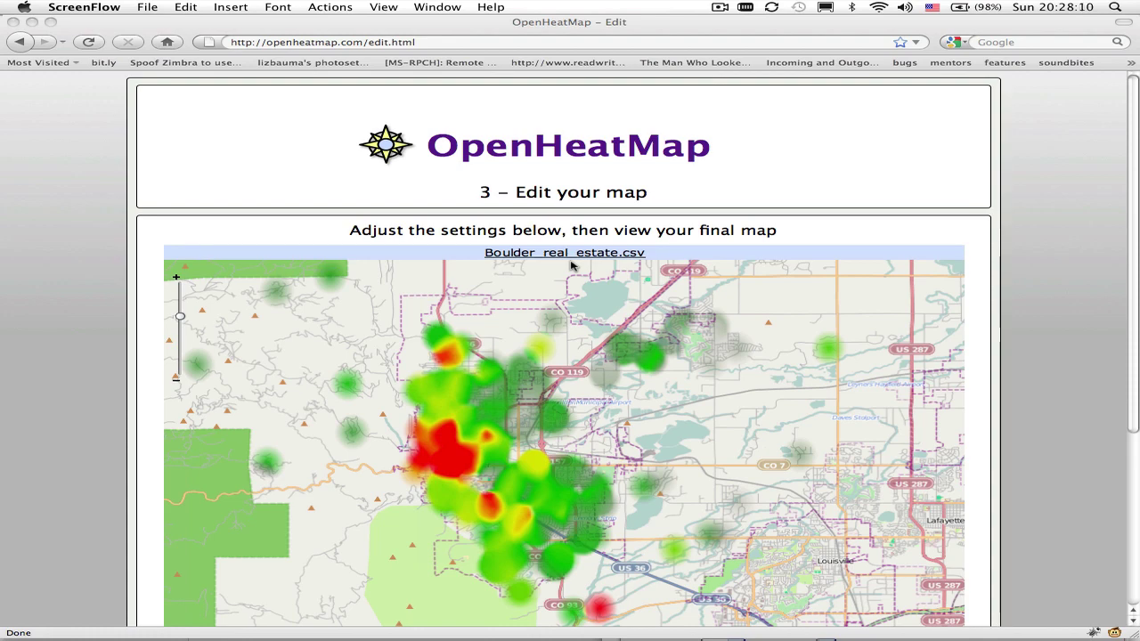
Step: Replace the default file name in the map's Title field with "Boulder House Prices"
scroll(571, 264, "down", 5)
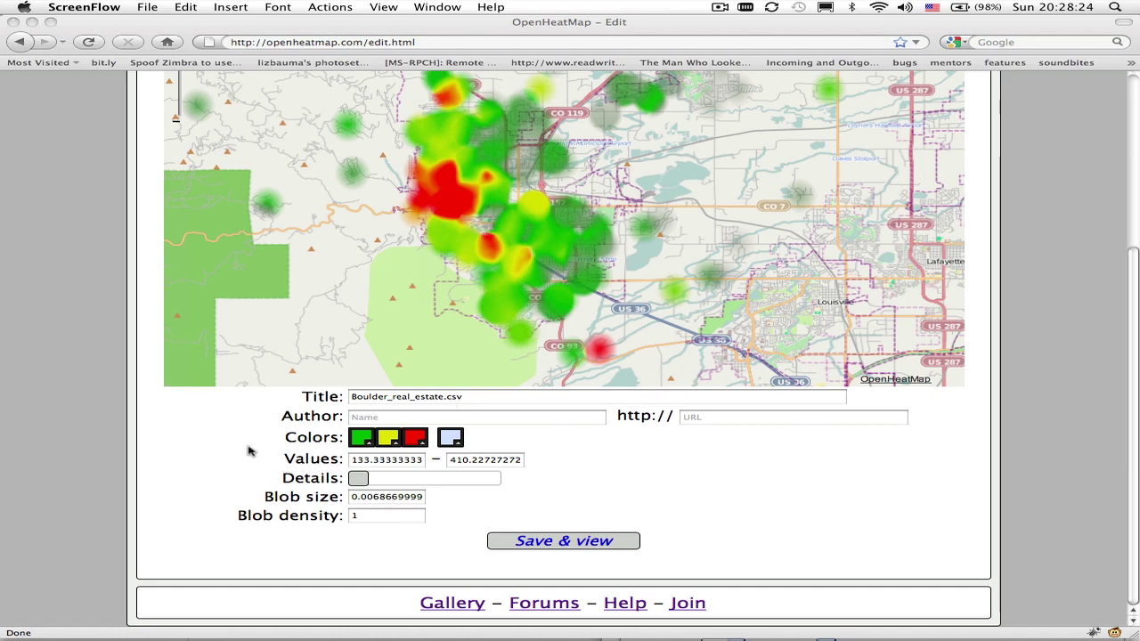
scroll(250, 451, "up", 1)
scroll(250, 450, "up", 2)
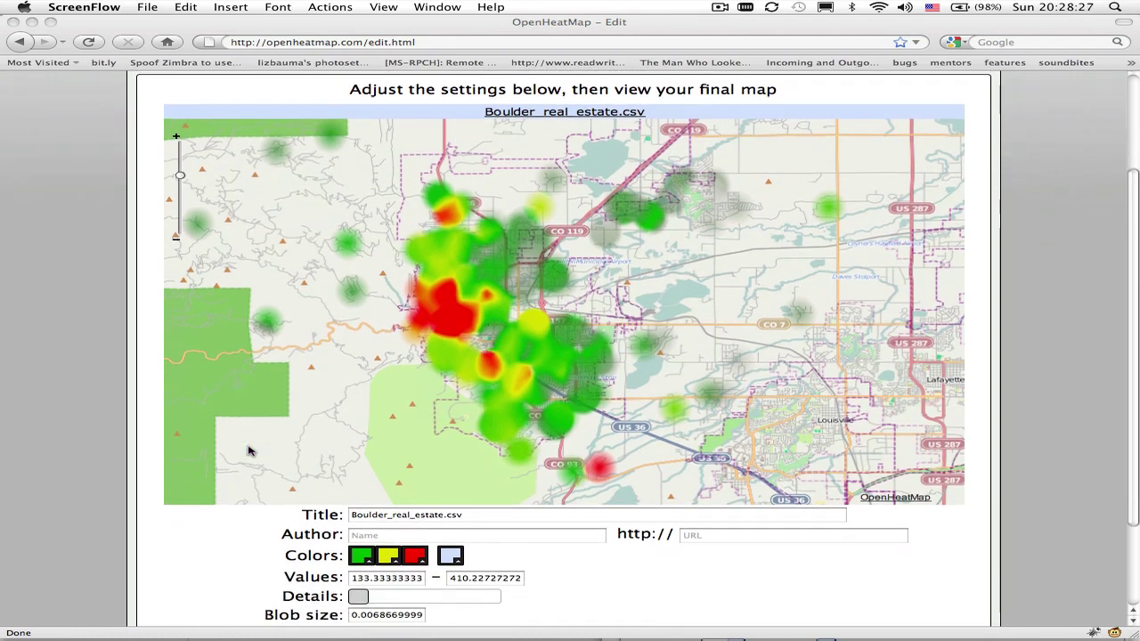
triple_click(428, 515)
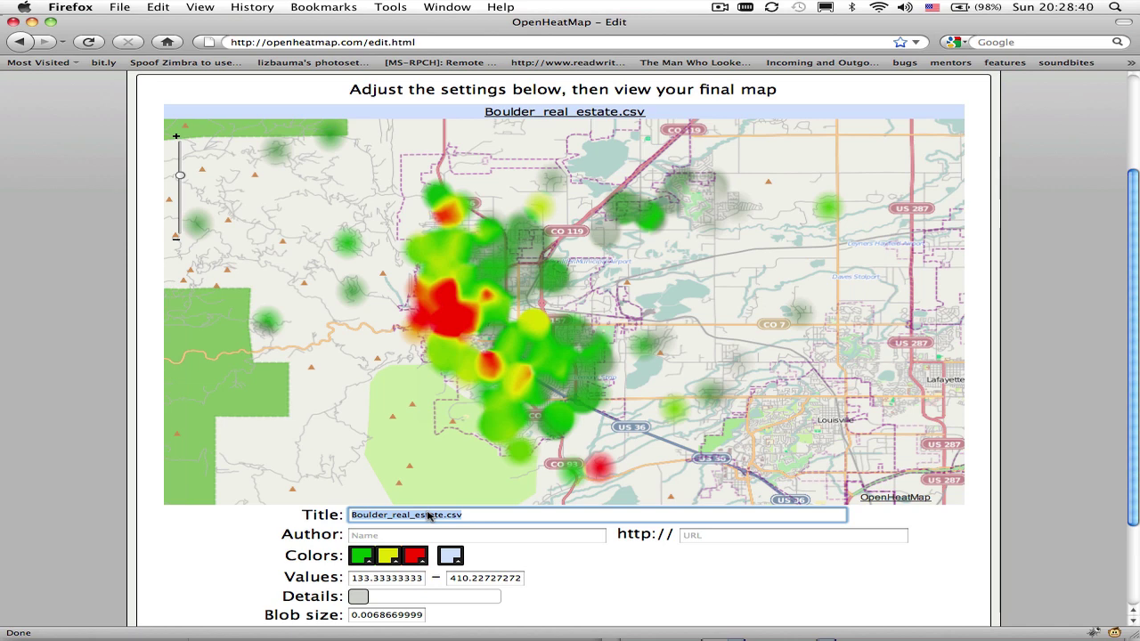
key("BackSpace")
type("Boulder House Prices")
left_click(477, 534)
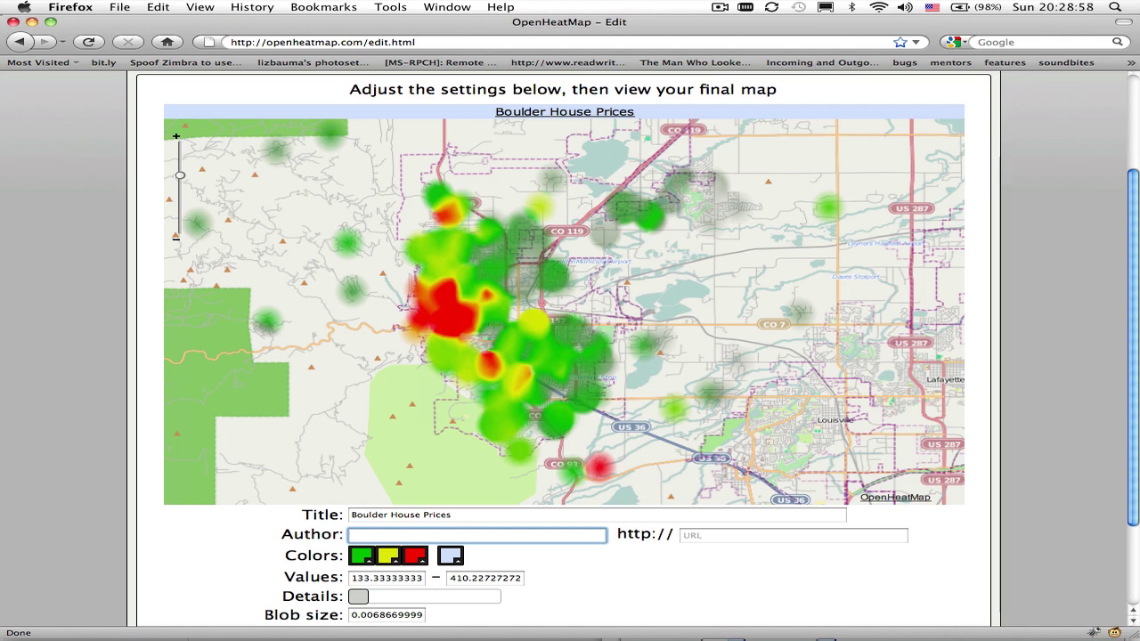
Step: Clear the map's title completely and re-enter it as "Boulder House Prices"
left_click(451, 521)
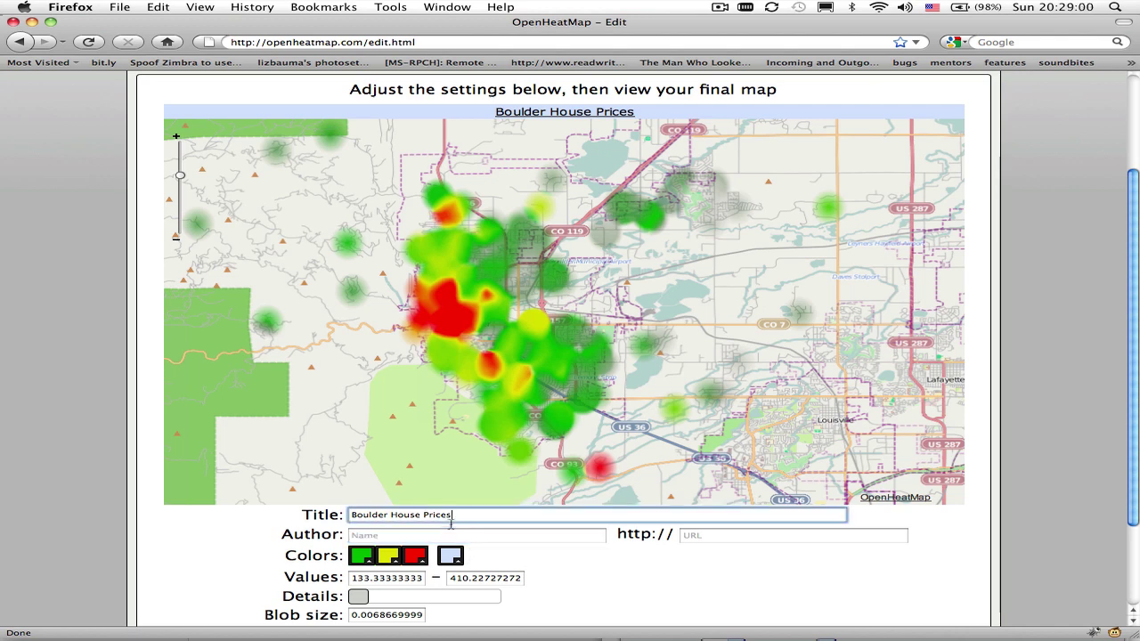
triple_click(352, 521)
key("BackSpace")
left_click(353, 534)
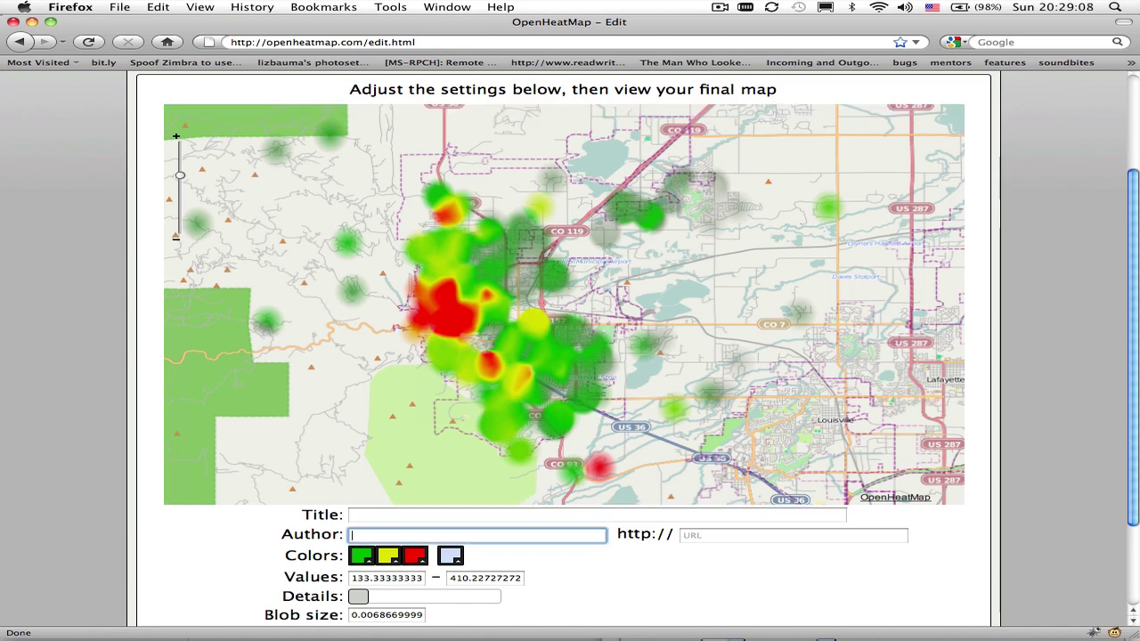
left_click(401, 518)
type("Boulder ")
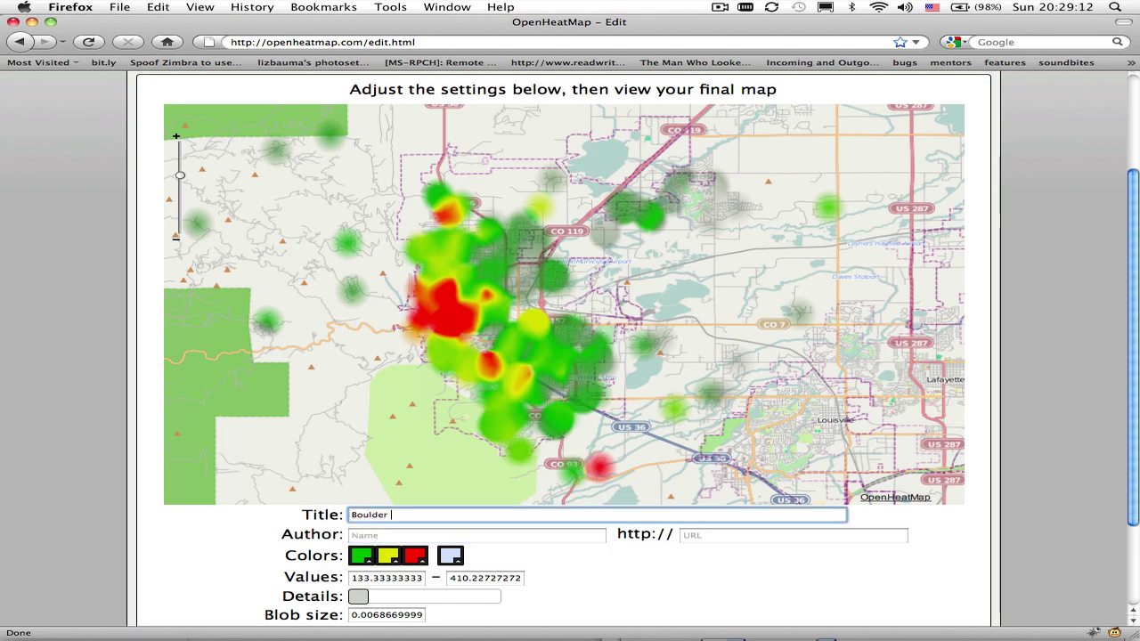
type("House Prices")
key("Tab")
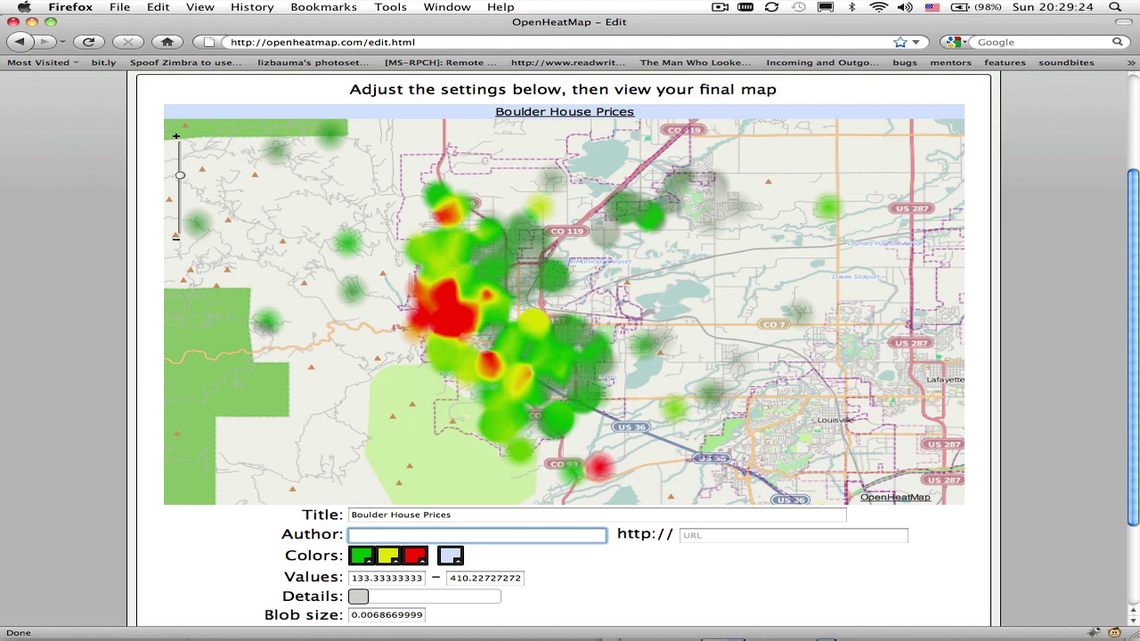
Step: Credit the map by entering the author's full name and the author's blog address as the URL
type("Pete Warden")
left_click(792, 535)
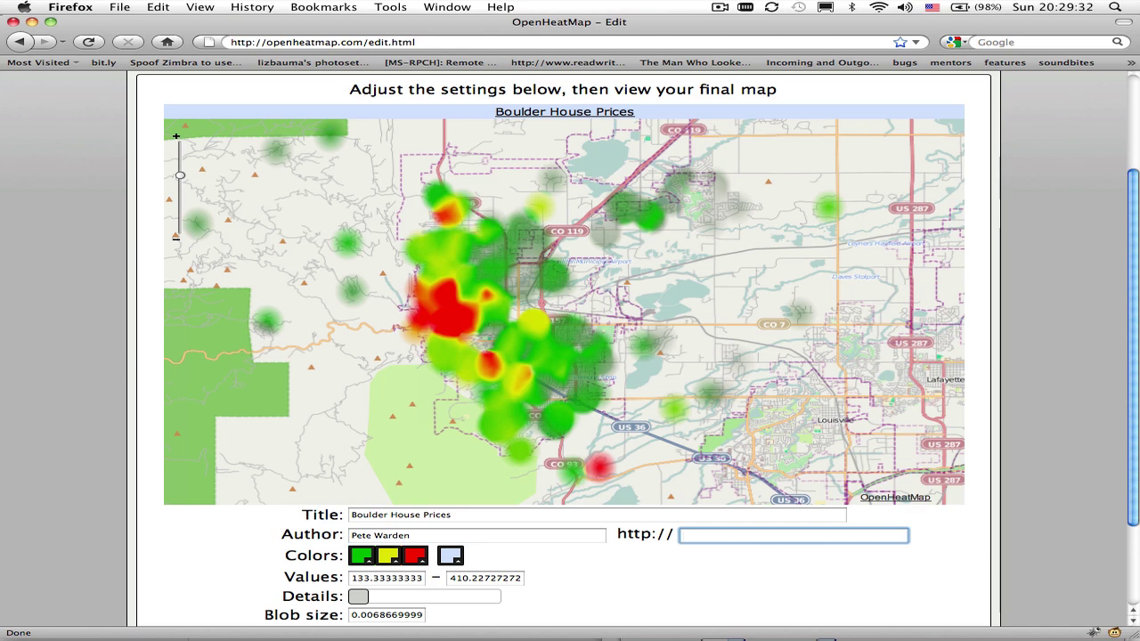
type("petewarden.typepad.com/")
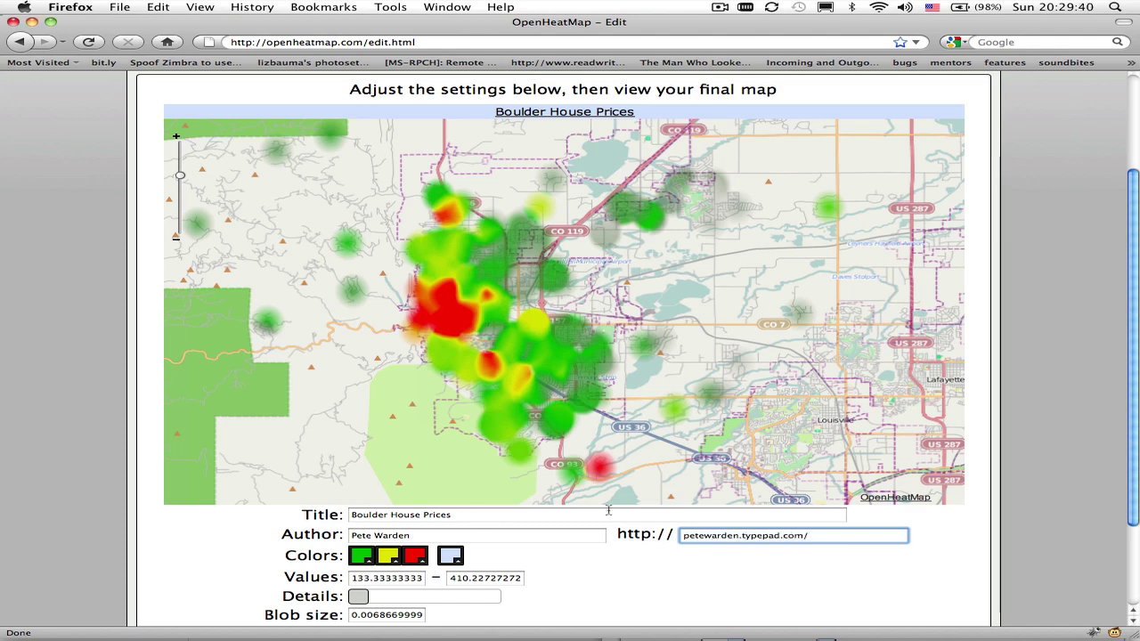
left_click(537, 540)
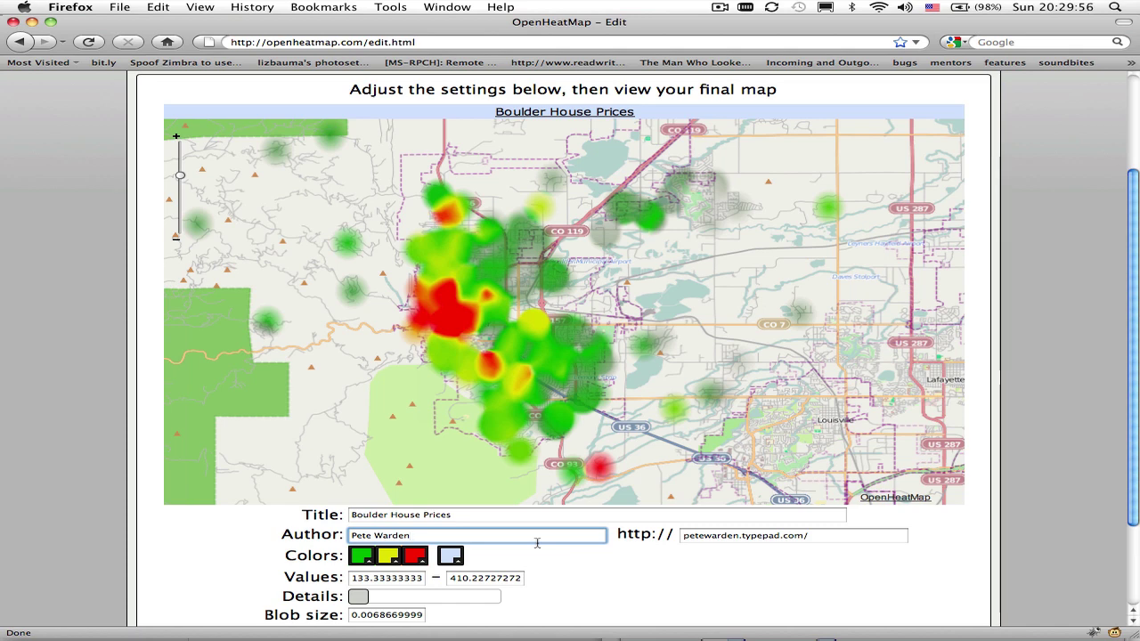
Step: Change the first heat colour, used for the lowest values on the map, to dark blue (0003b0)
scroll(537, 542, "down", 3)
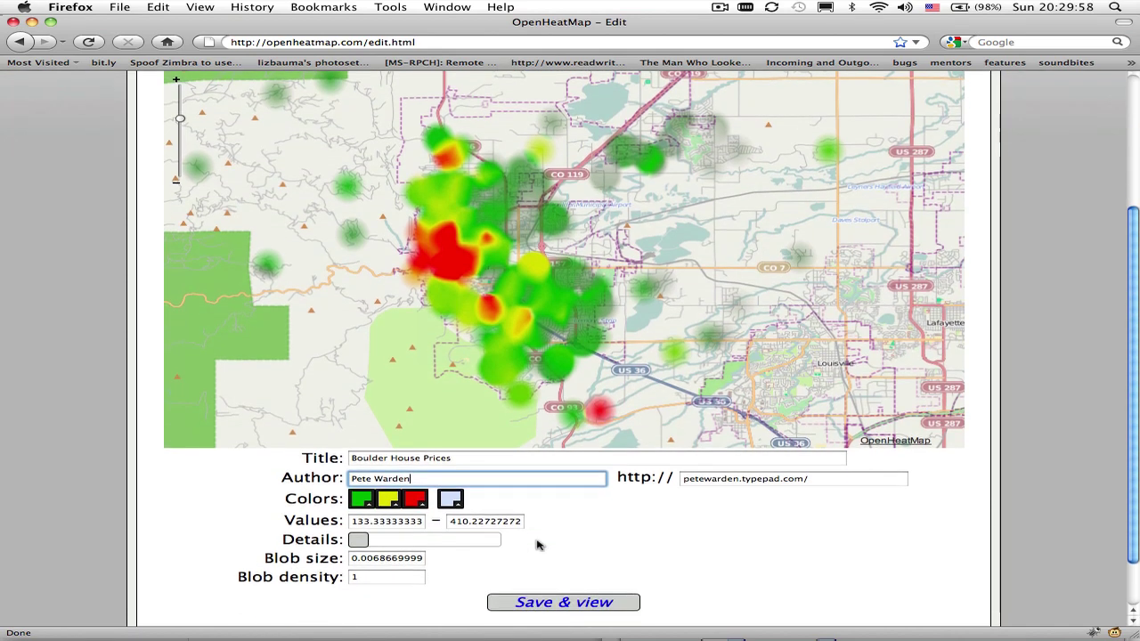
left_click(306, 500)
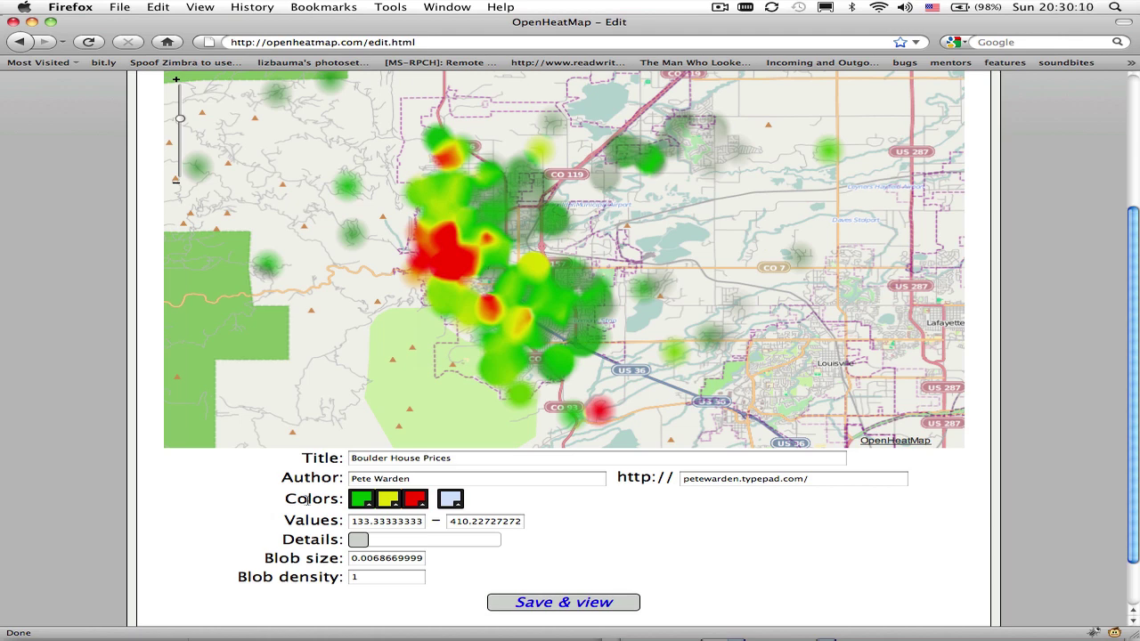
left_click(362, 505)
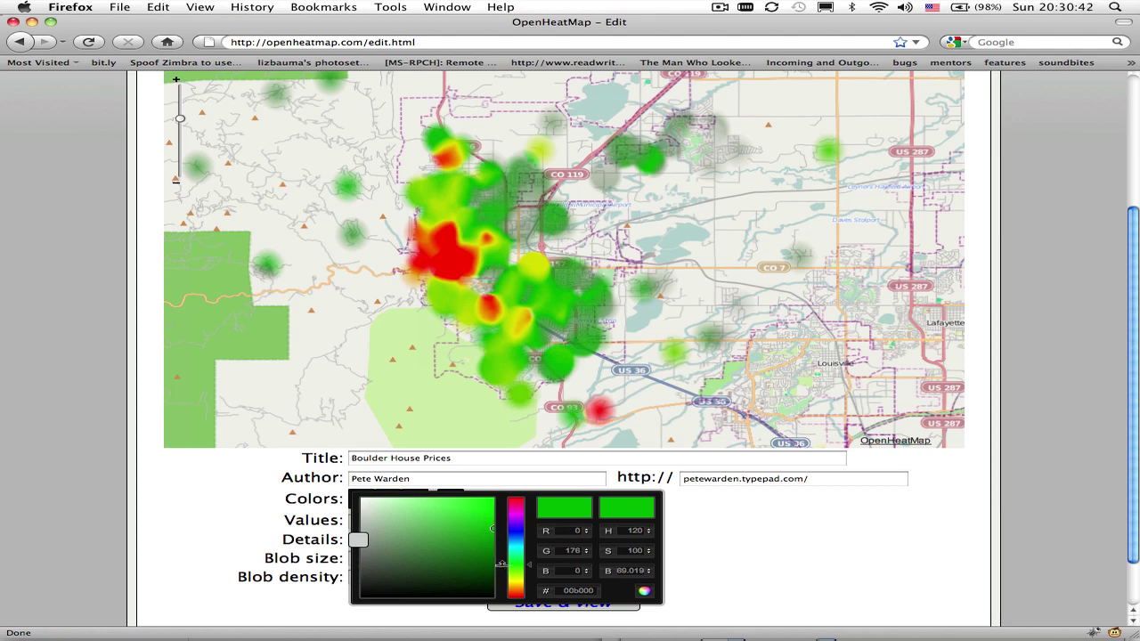
left_click(502, 533)
left_click_drag(503, 532, 503, 527)
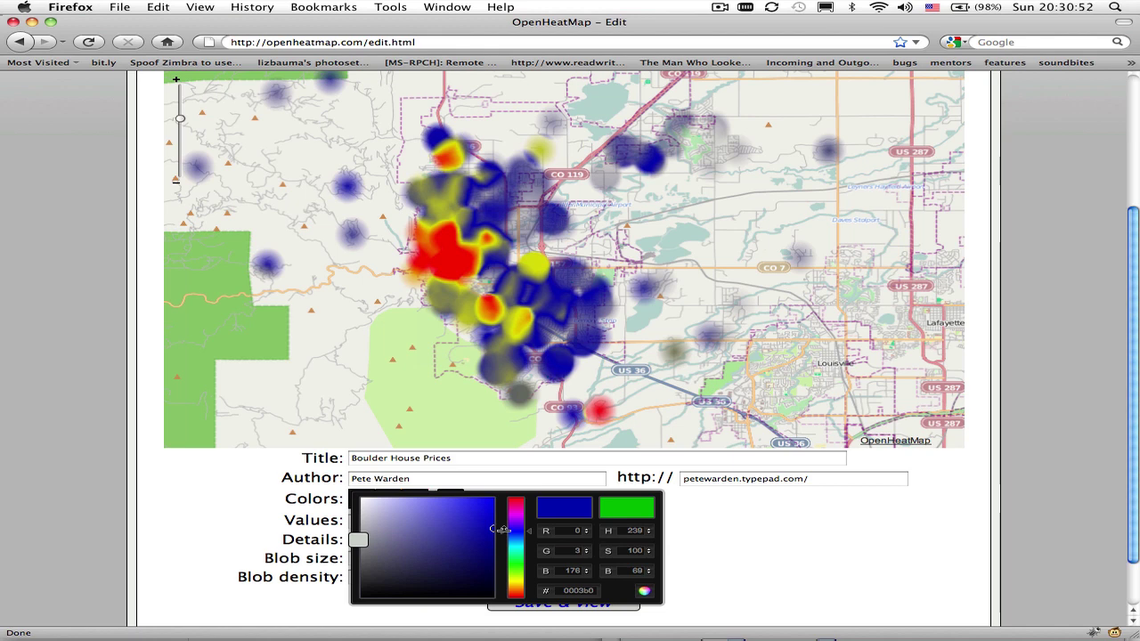
left_click(753, 519)
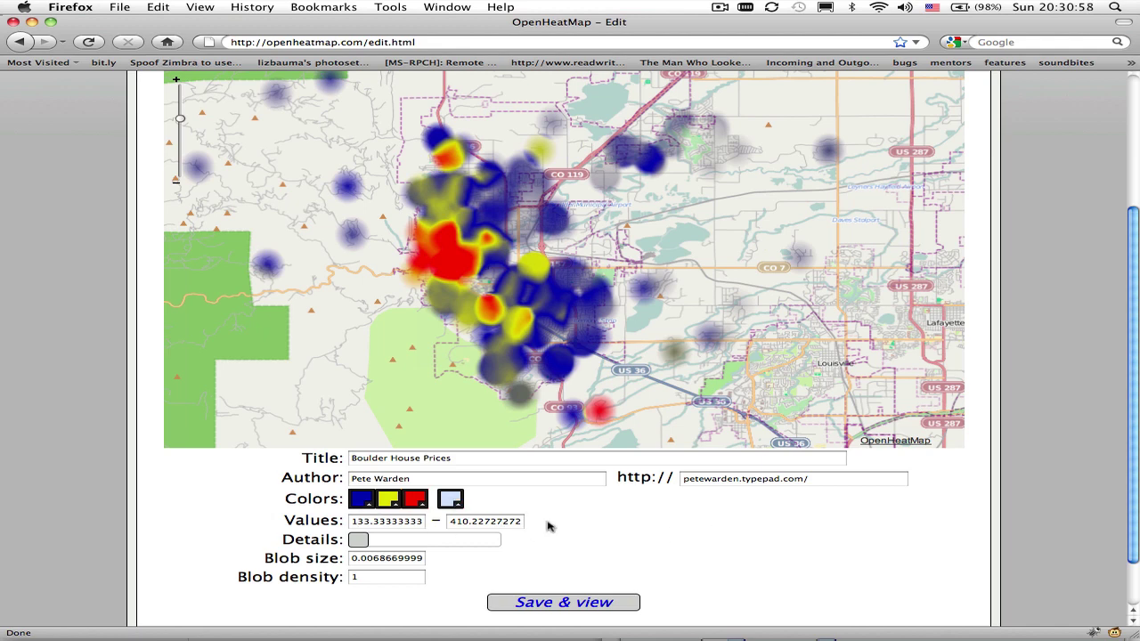
Step: Change the background colour of the map's title bar to white
scroll(548, 525, "up", 2)
scroll(548, 525, "down", 1)
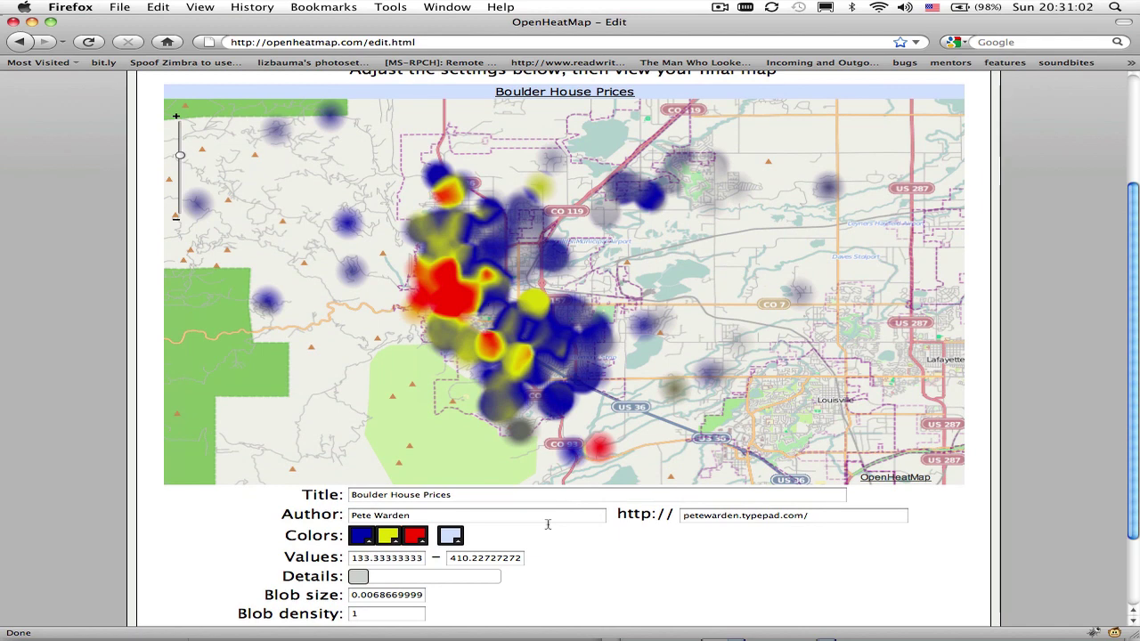
left_click(450, 535)
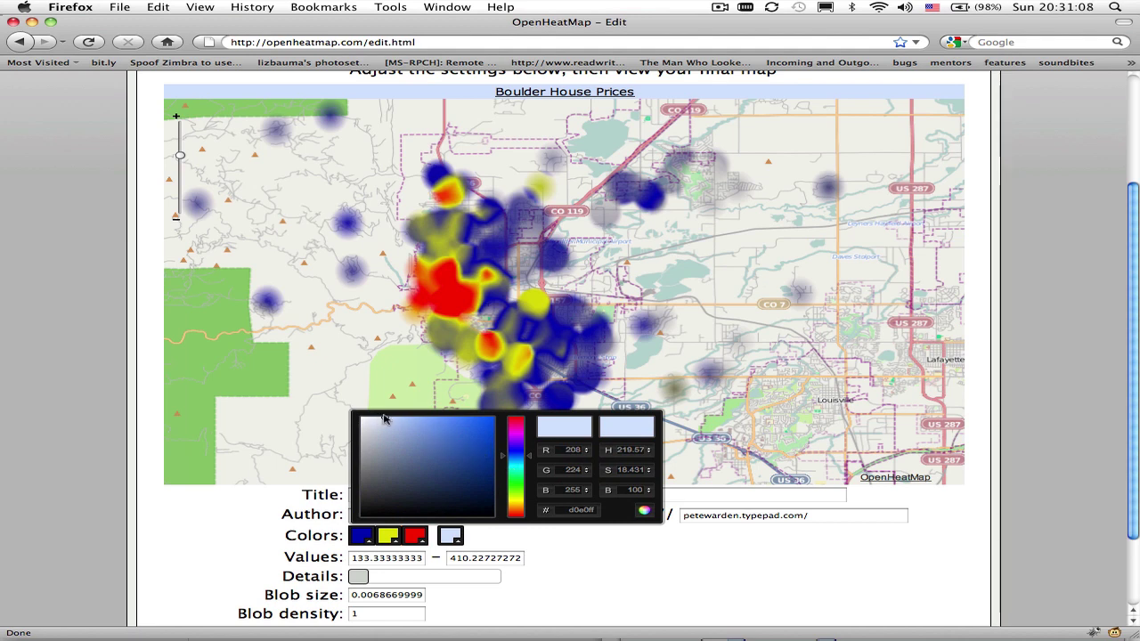
left_click_drag(386, 416, 347, 410)
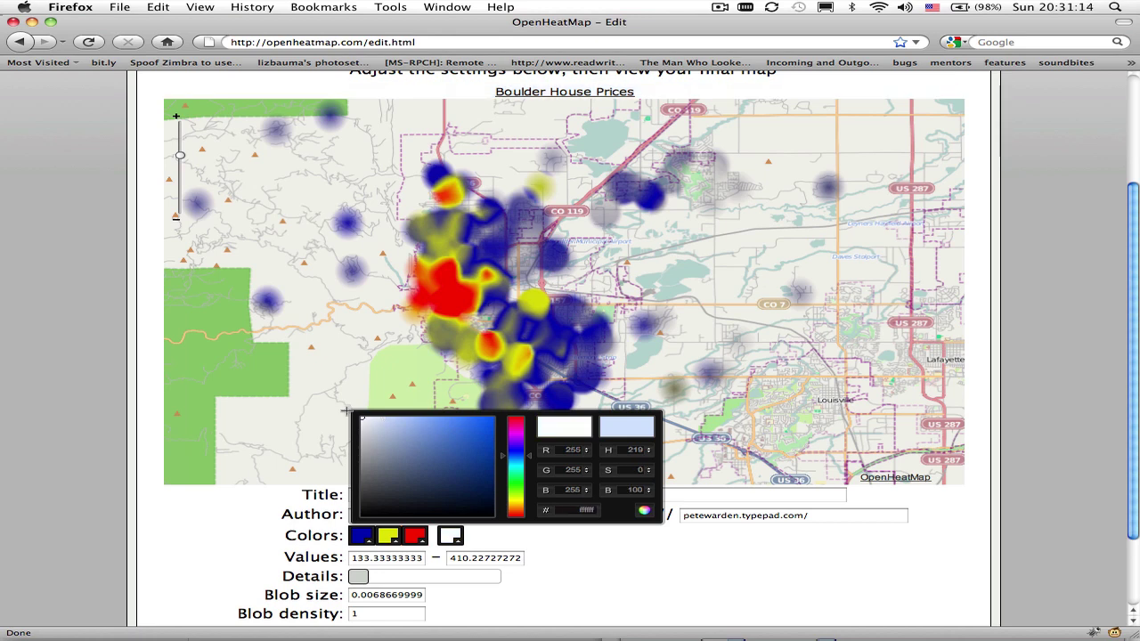
left_click(656, 581)
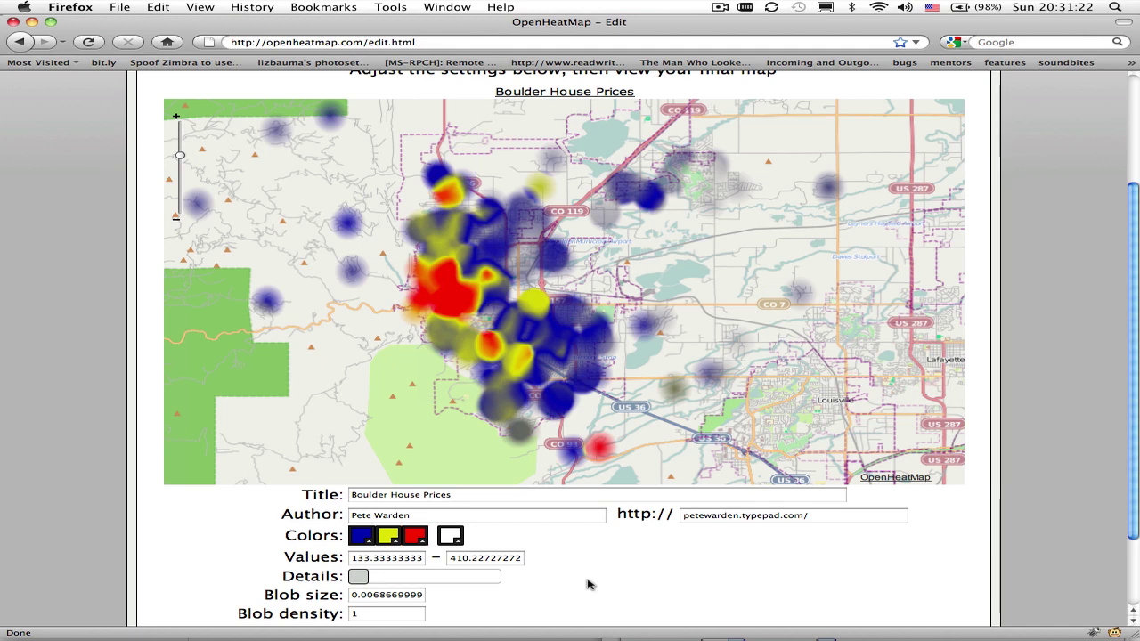
Step: Set the map's value range to run from 200 to 500
double_click(375, 558)
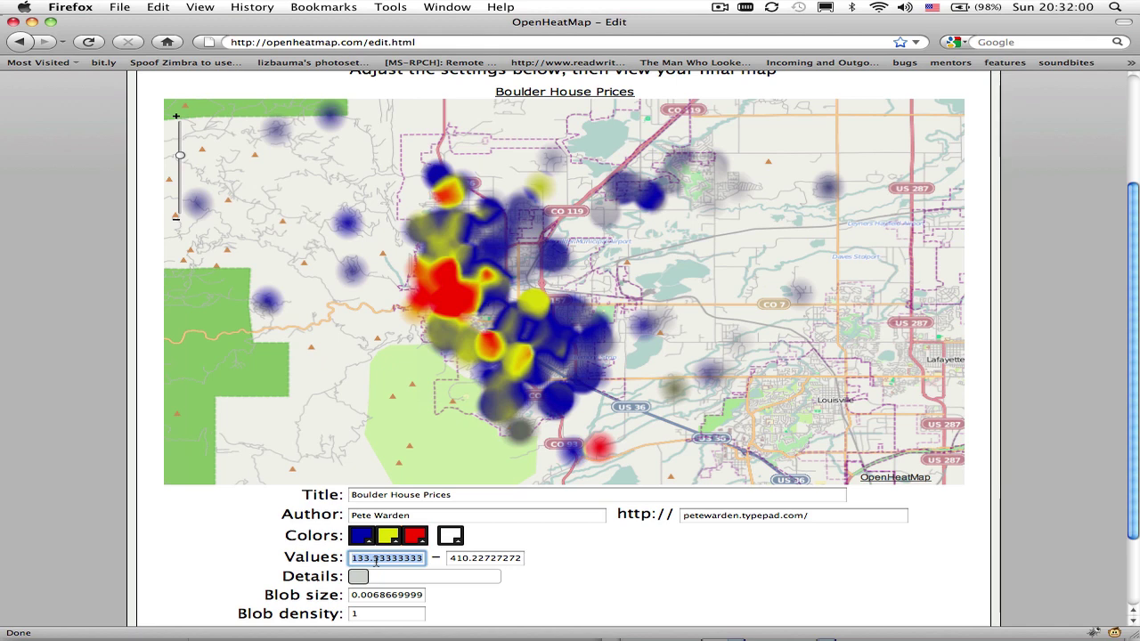
type("200")
key("Tab")
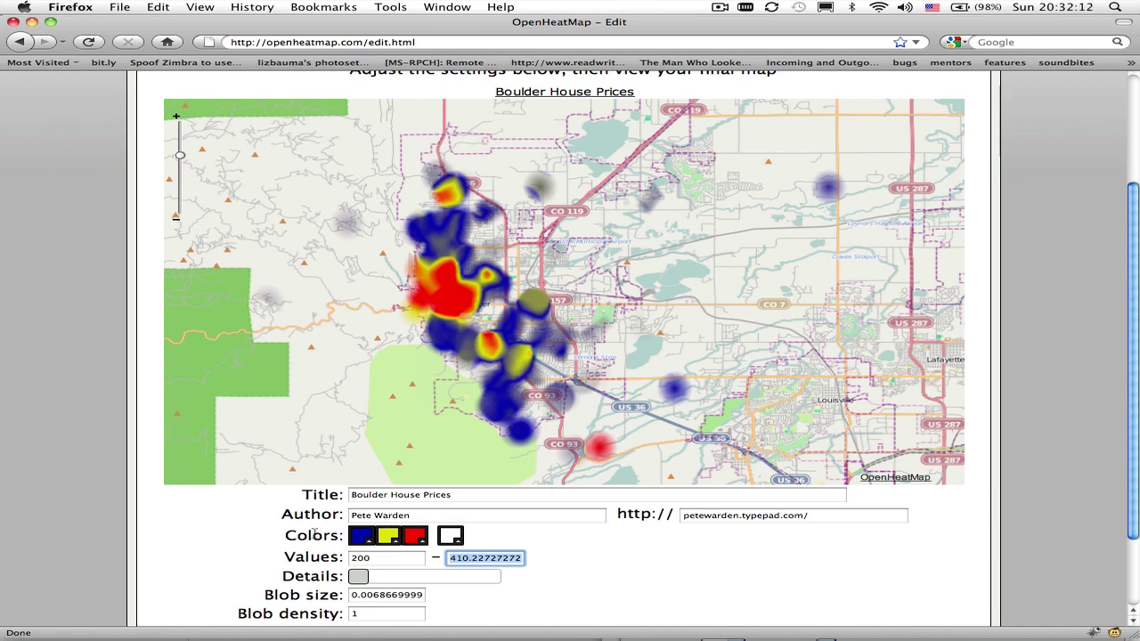
mouse_move(448, 296)
type("500")
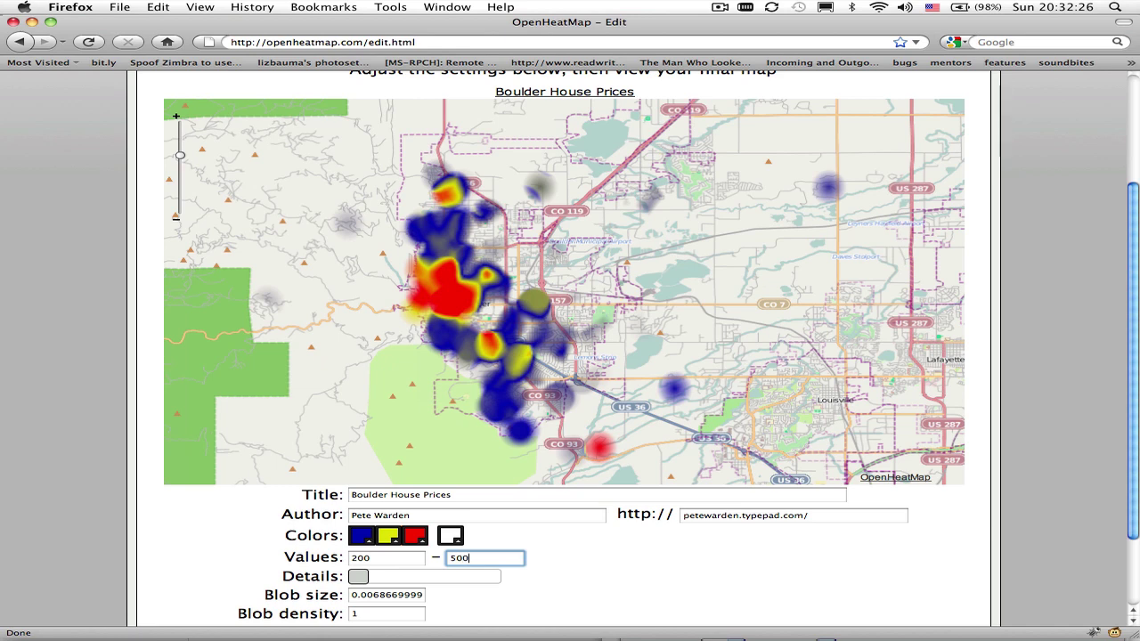
key("Tab")
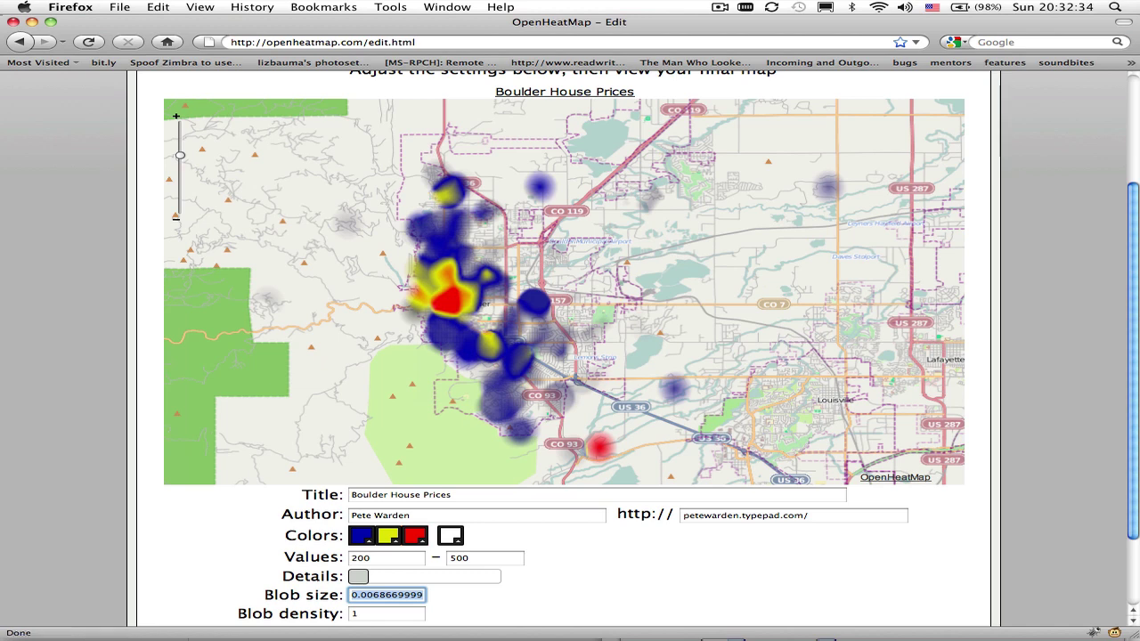
Step: Lower the minimum of the map's value range to 150
double_click(386, 559)
type("150")
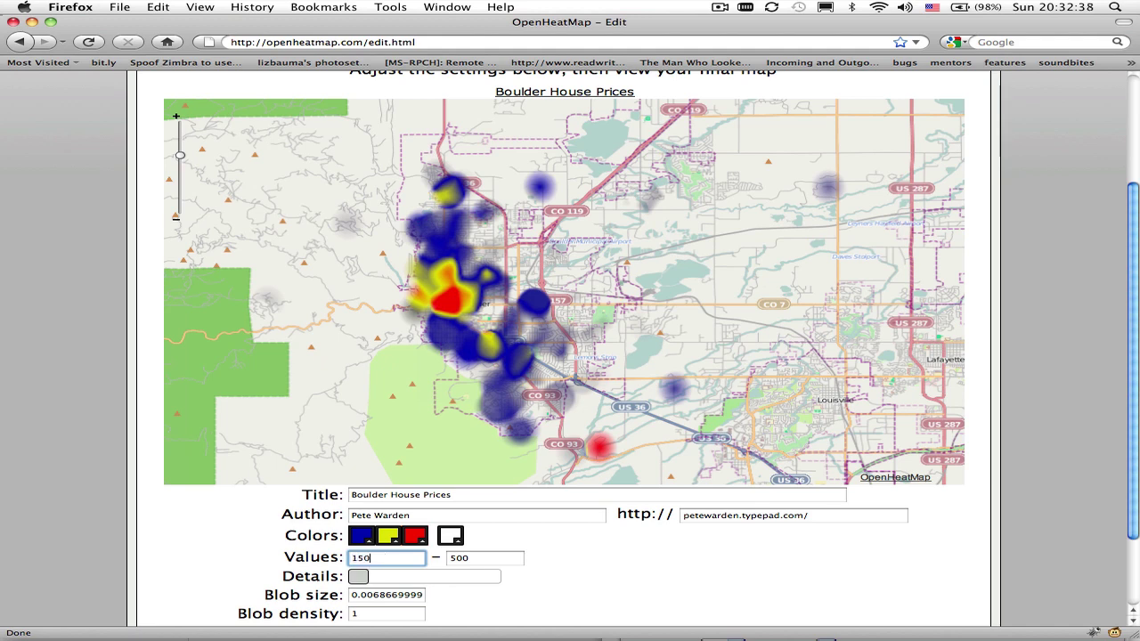
key("Tab")
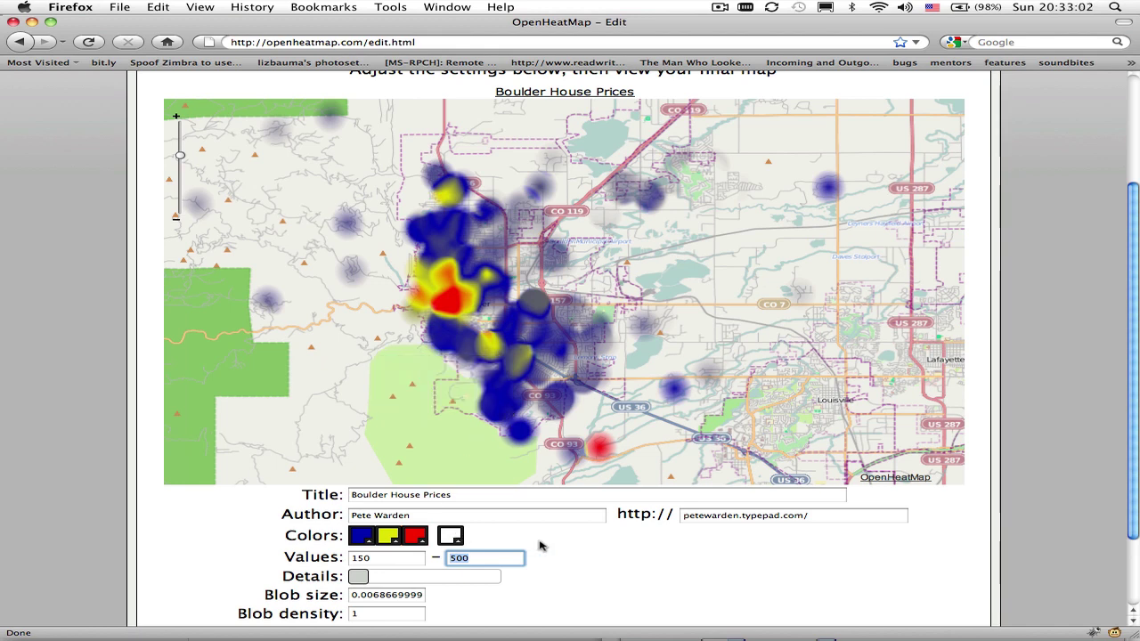
Step: Try high and medium Details levels for the map and settle just above the minimum
left_click(465, 578)
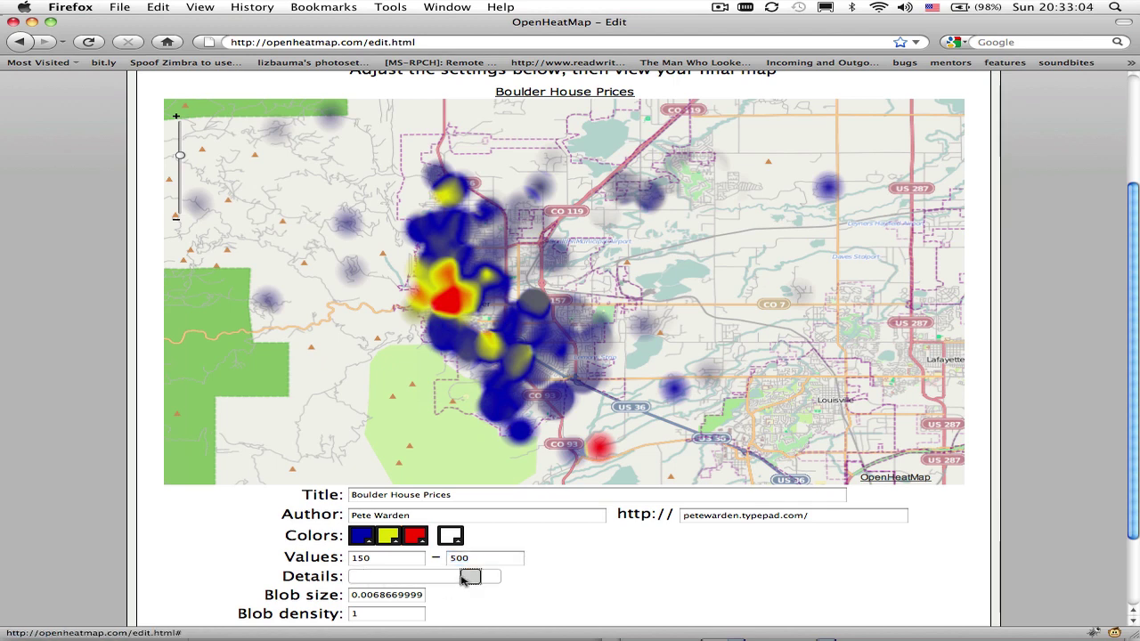
left_click_drag(462, 578, 438, 578)
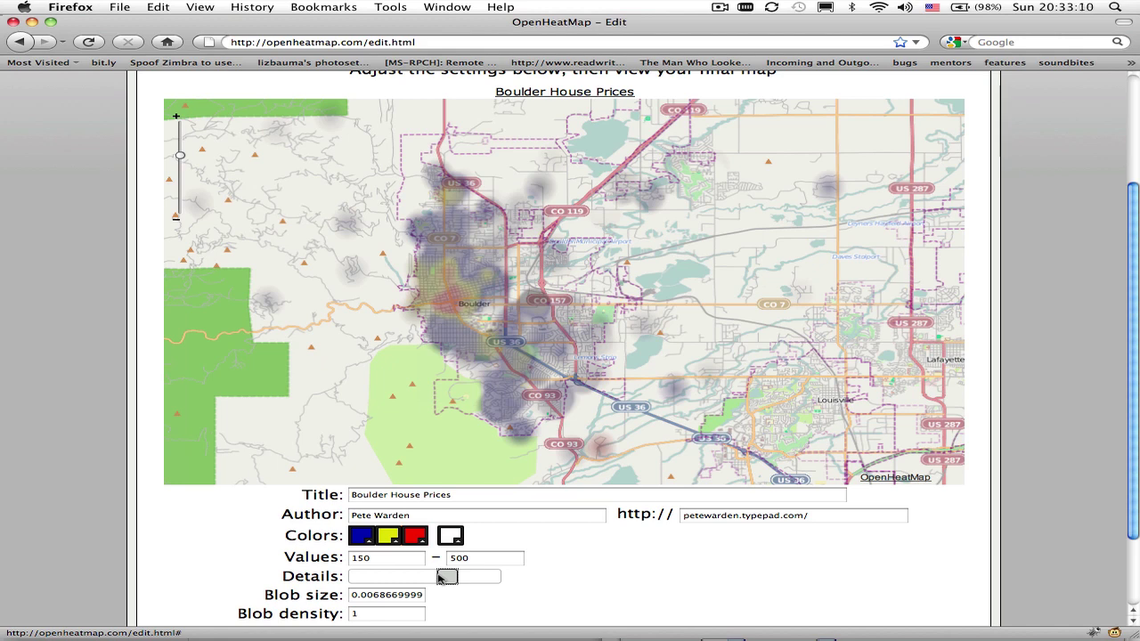
left_click_drag(447, 577, 374, 582)
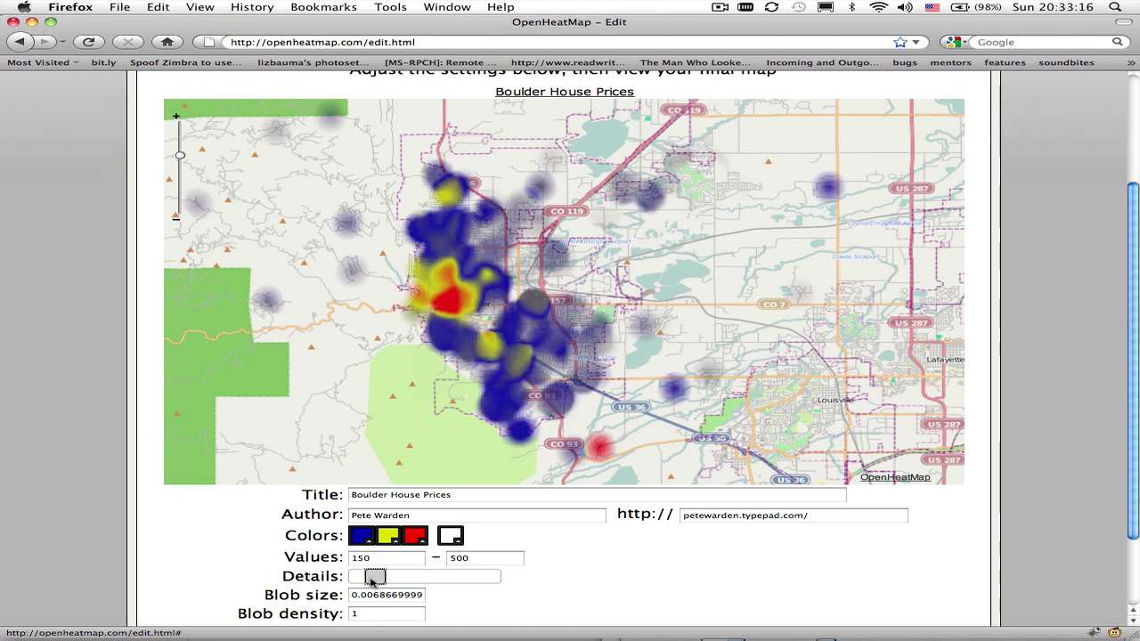
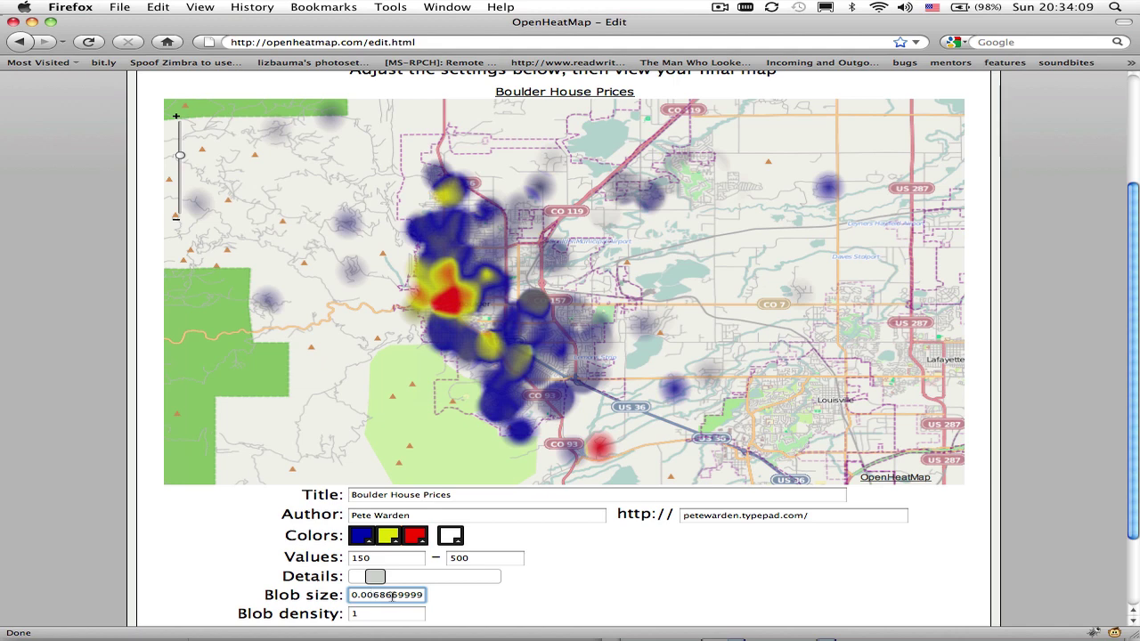
Step: Try a smaller blob size of 0.003 for the heat map points
key("super+a")
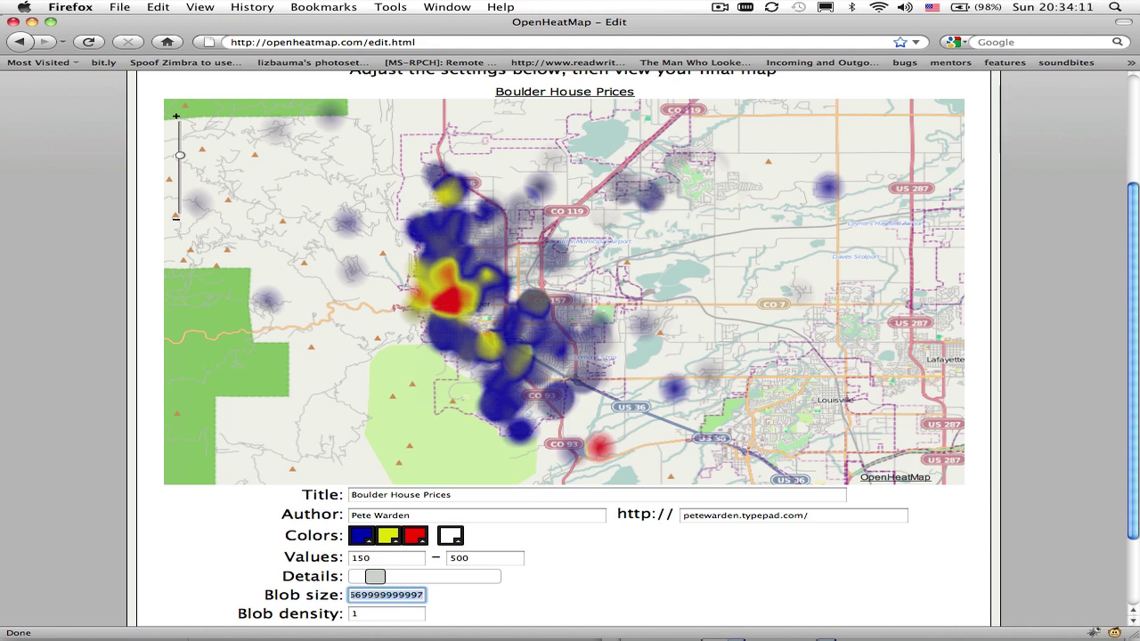
type("0.003")
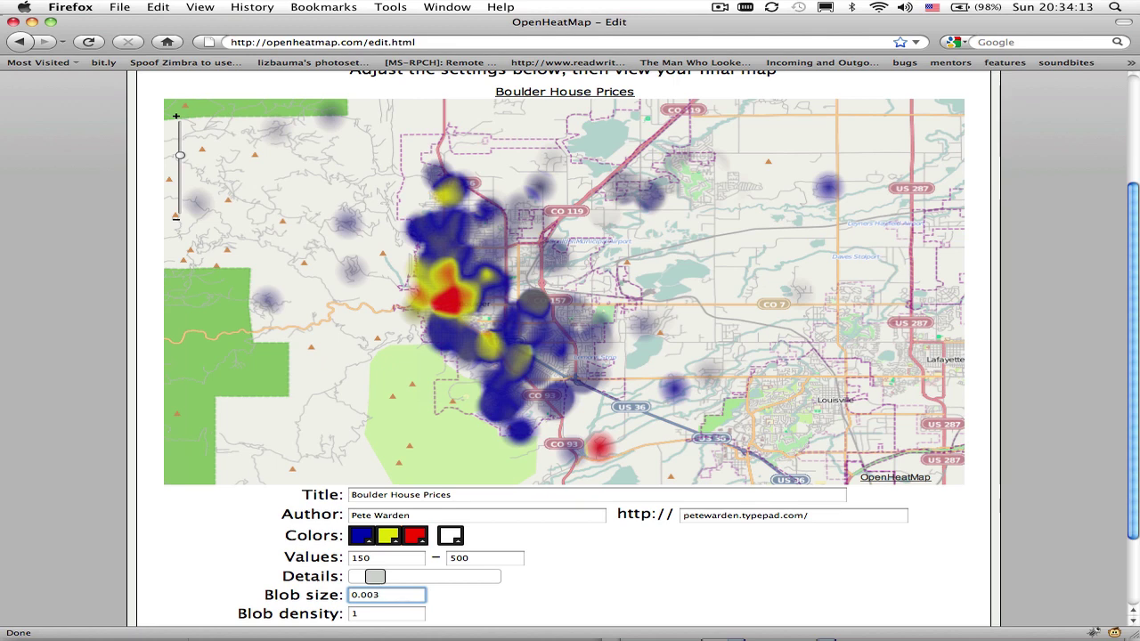
key("Tab")
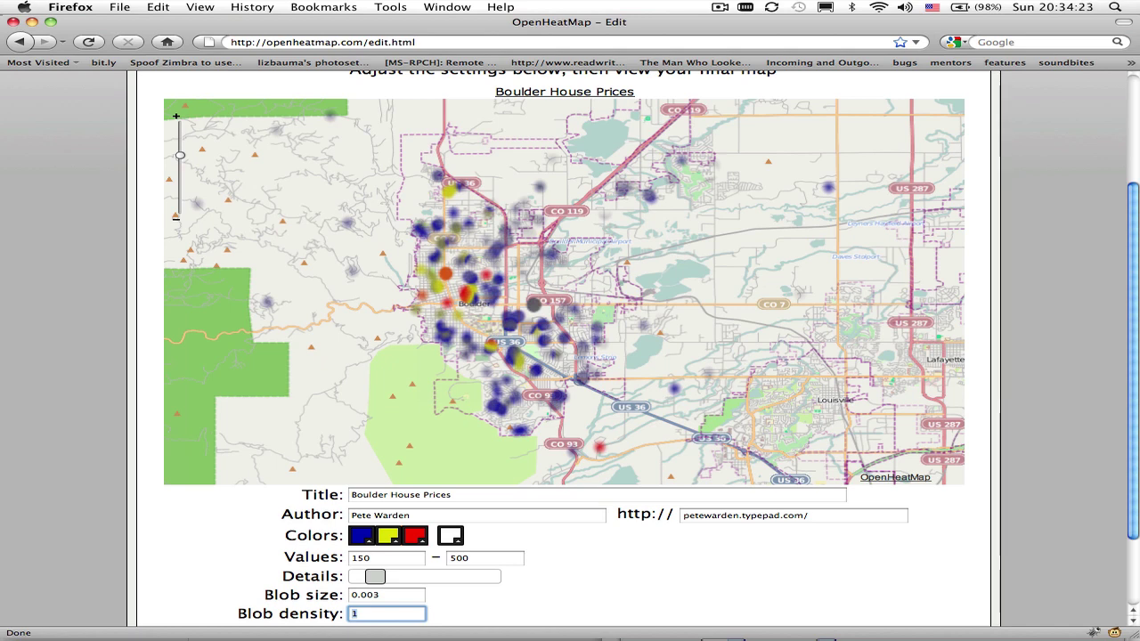
Step: Set the blob size of the heat map points to 0.006
left_click(387, 596)
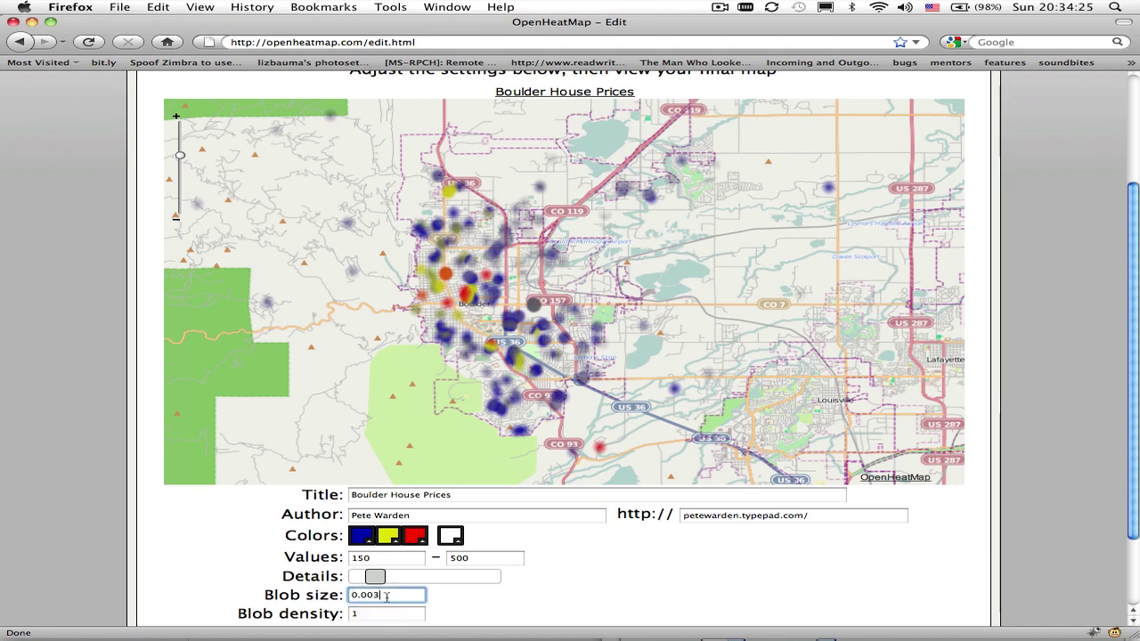
key("BackSpace")
type("6")
key("Tab")
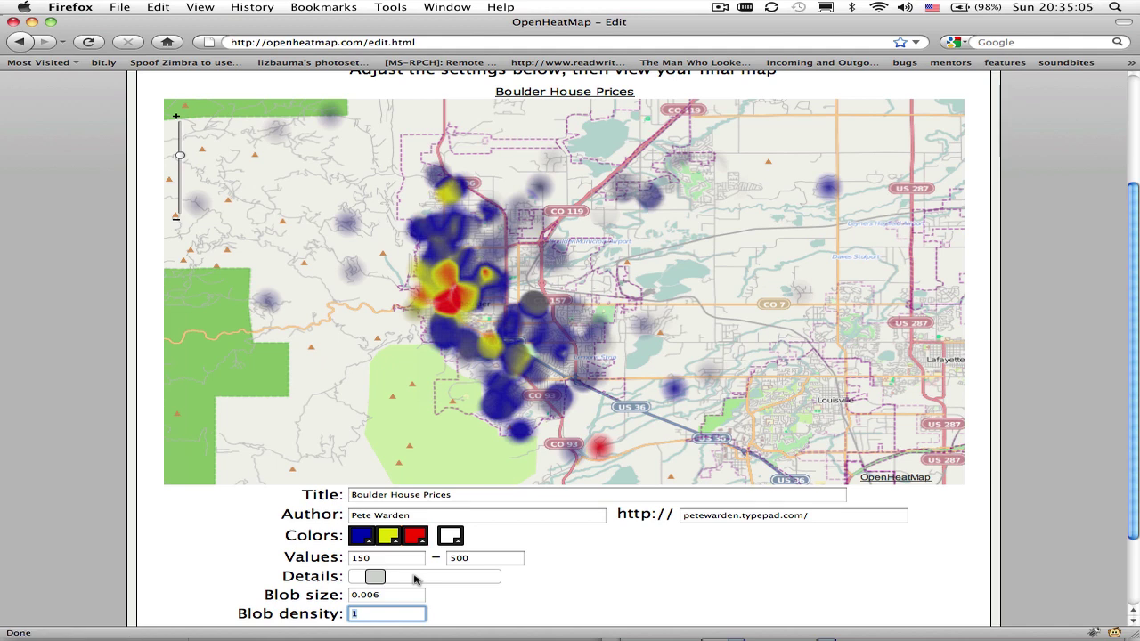
Step: Set the blob density of the heat map points to 1.5
type("1.5")
scroll(711, 536, "down", 4)
scroll(708, 534, "up", 3)
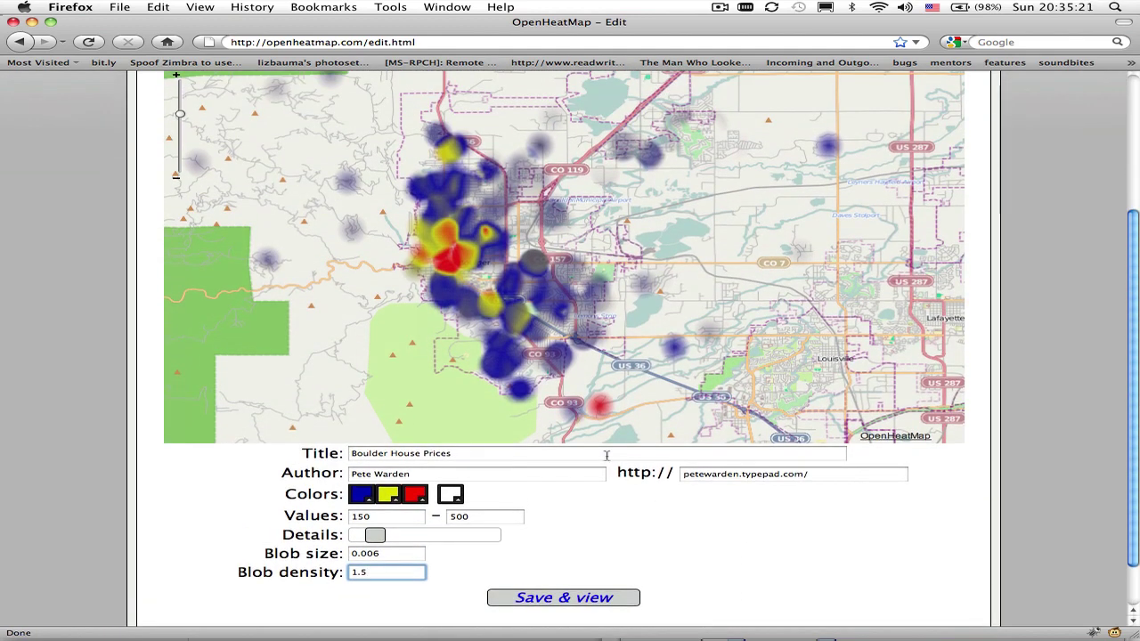
Step: Reframe the map with a closer view centred on Boulder, and save it to open the final map
left_click(339, 303)
left_click_drag(340, 303, 407, 321)
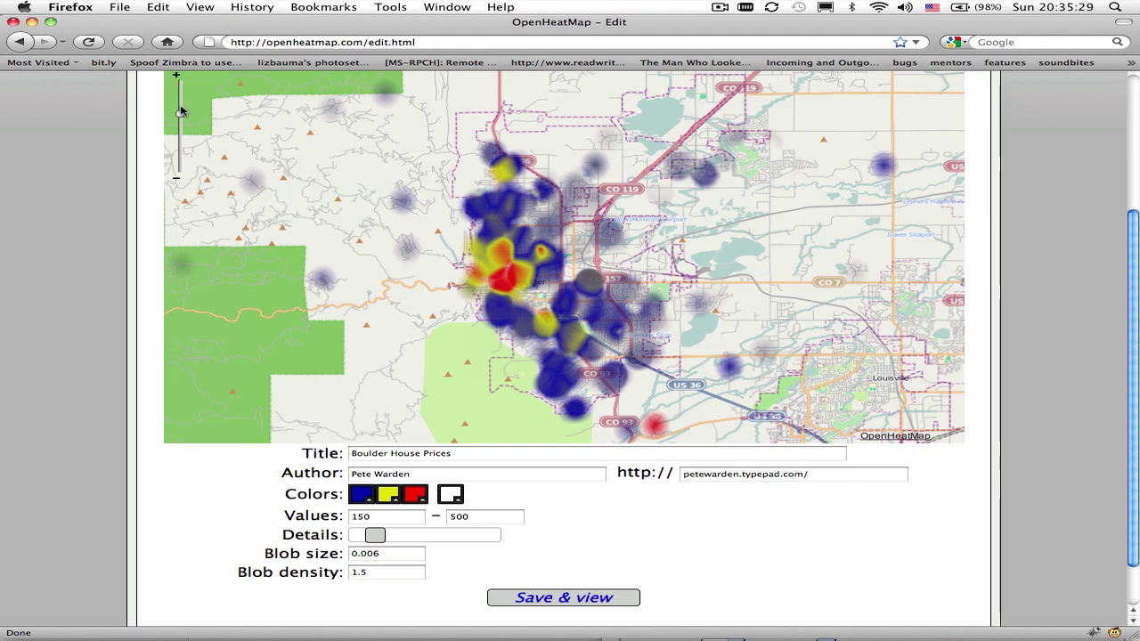
left_click(179, 108)
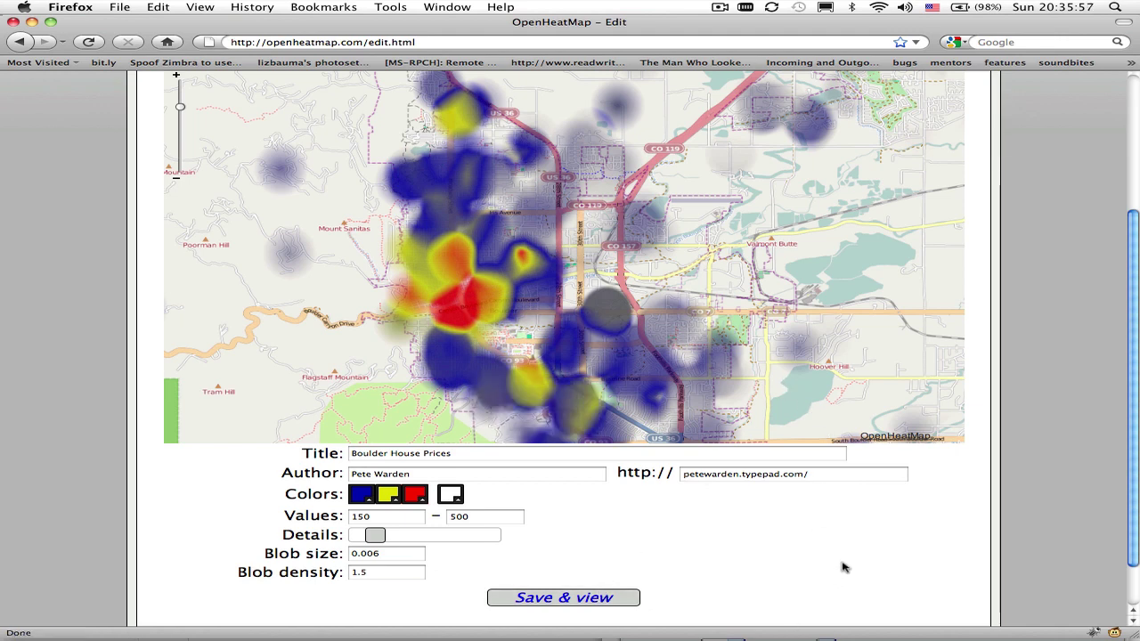
left_click(599, 600)
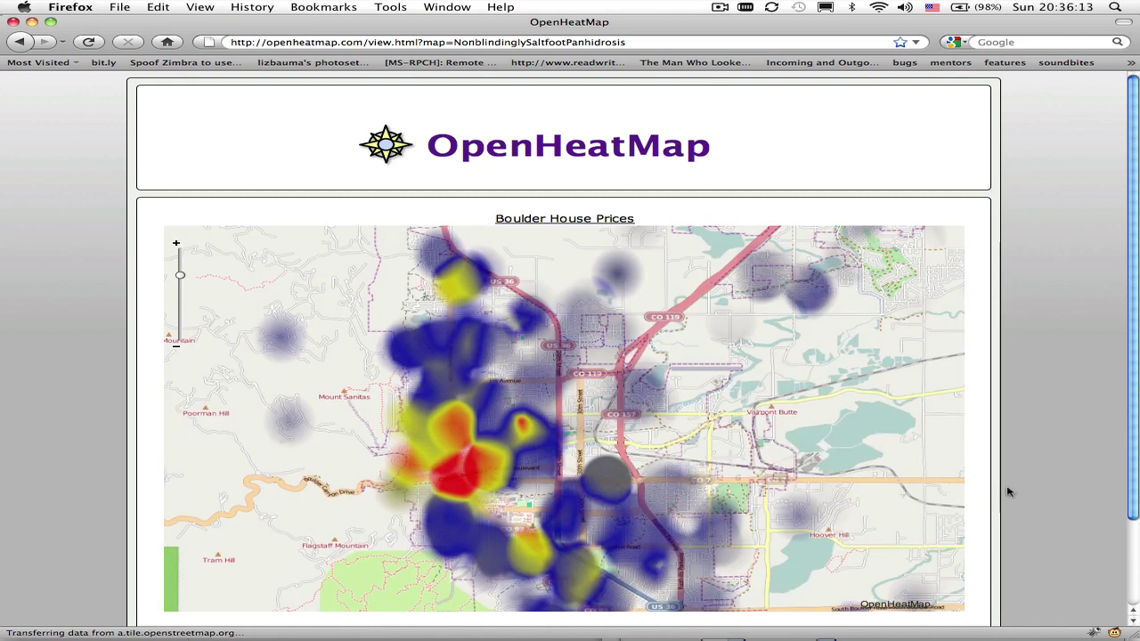
Step: Look over the saved map page down to its sharing options and select the map's full web address
scroll(1033, 480, "down", 3)
scroll(1033, 480, "up", 1)
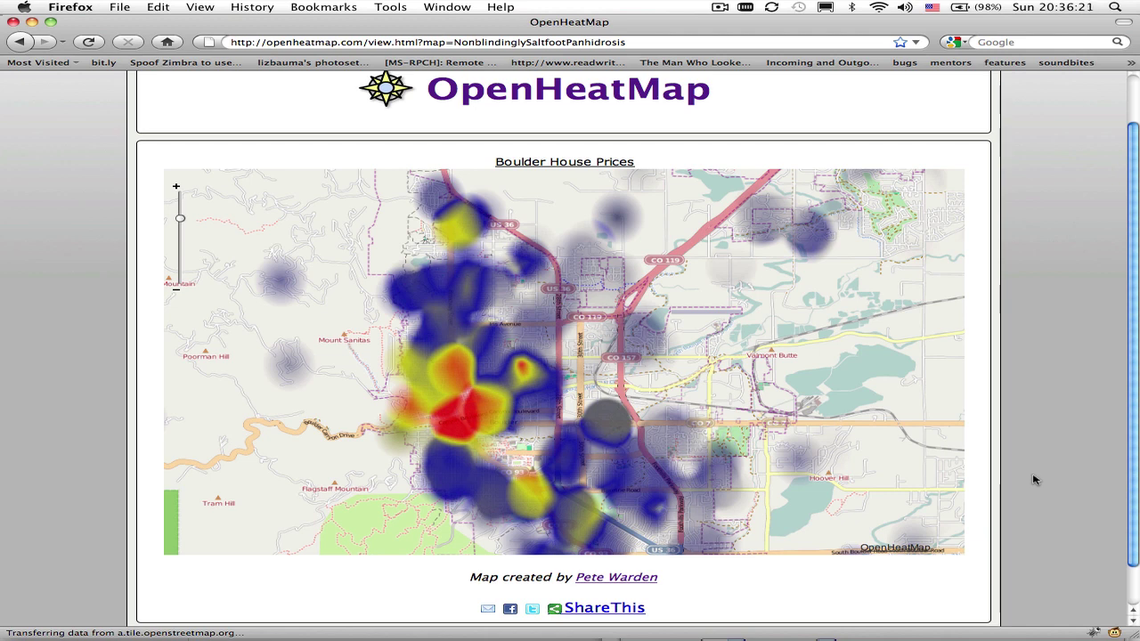
left_click(562, 42)
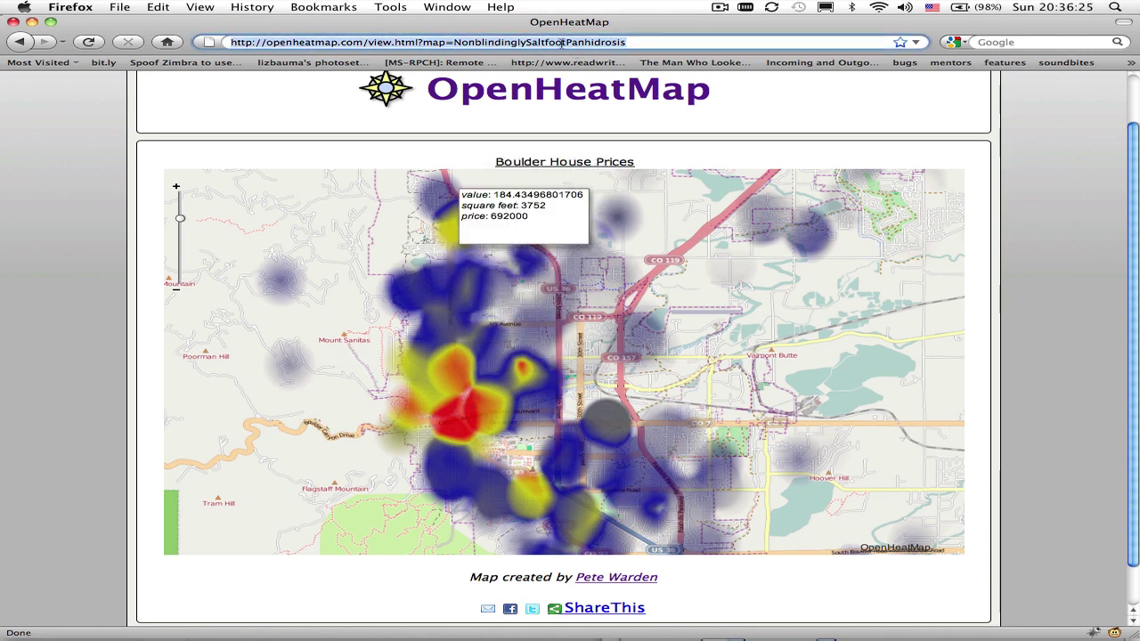